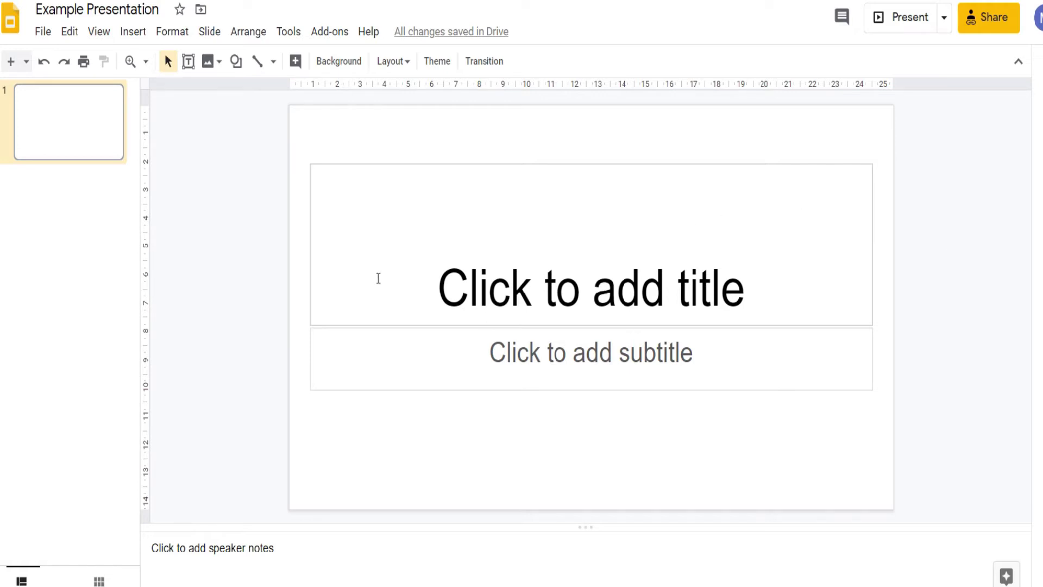
Add a second slide, then a third using the Section title and description layout.
left_click(11, 62)
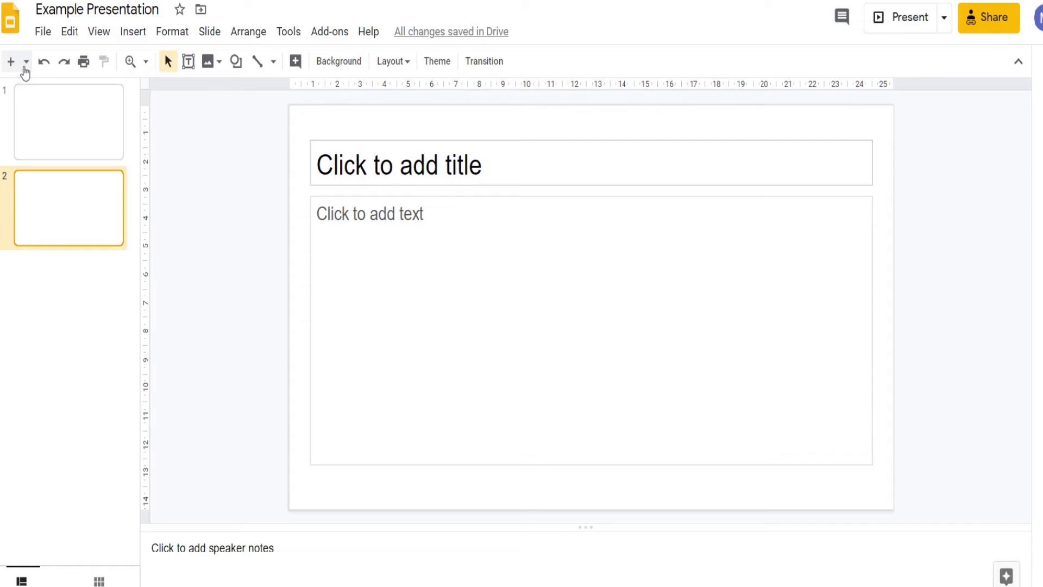
left_click(25, 66)
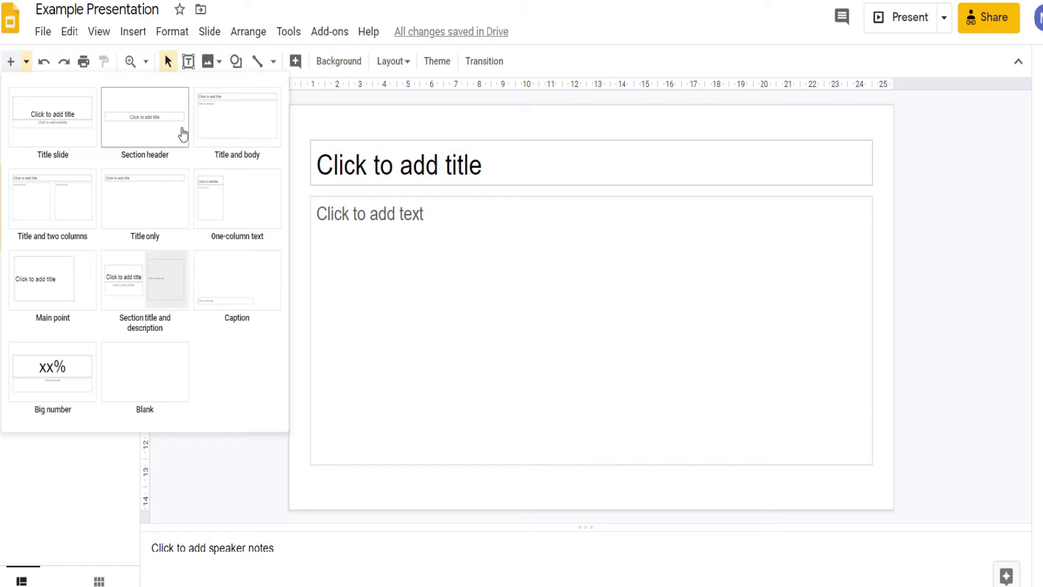
left_click(158, 294)
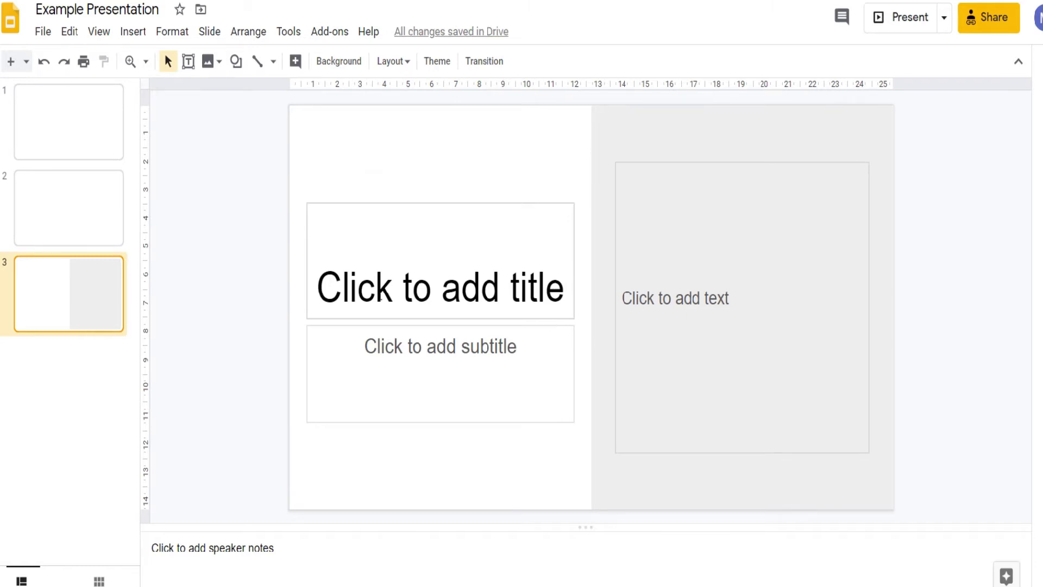
Review slides 1, 2 and 3 in turn from the thumbnail panel.
left_click(92, 144)
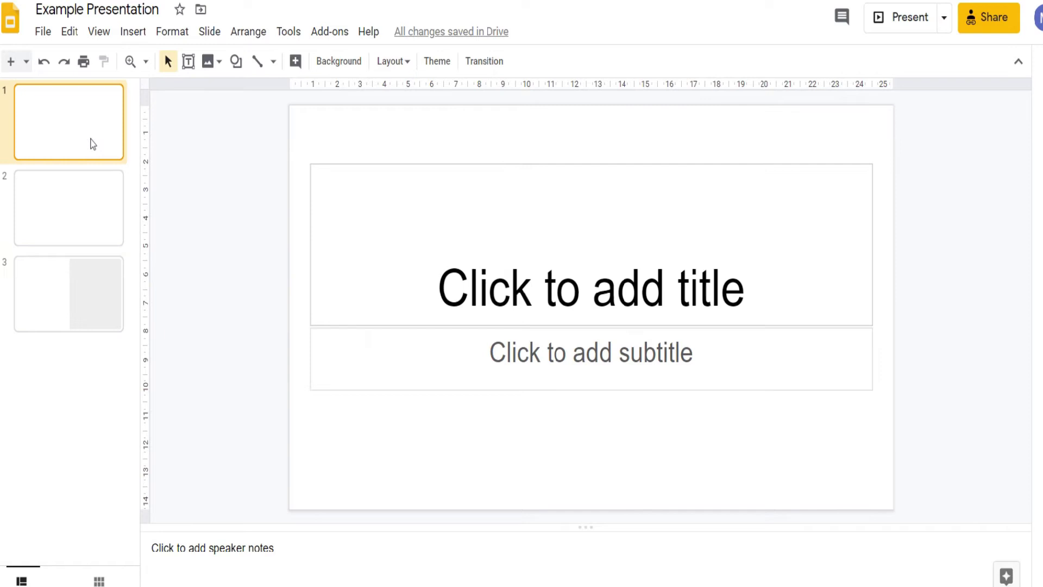
left_click(84, 221)
left_click(72, 299)
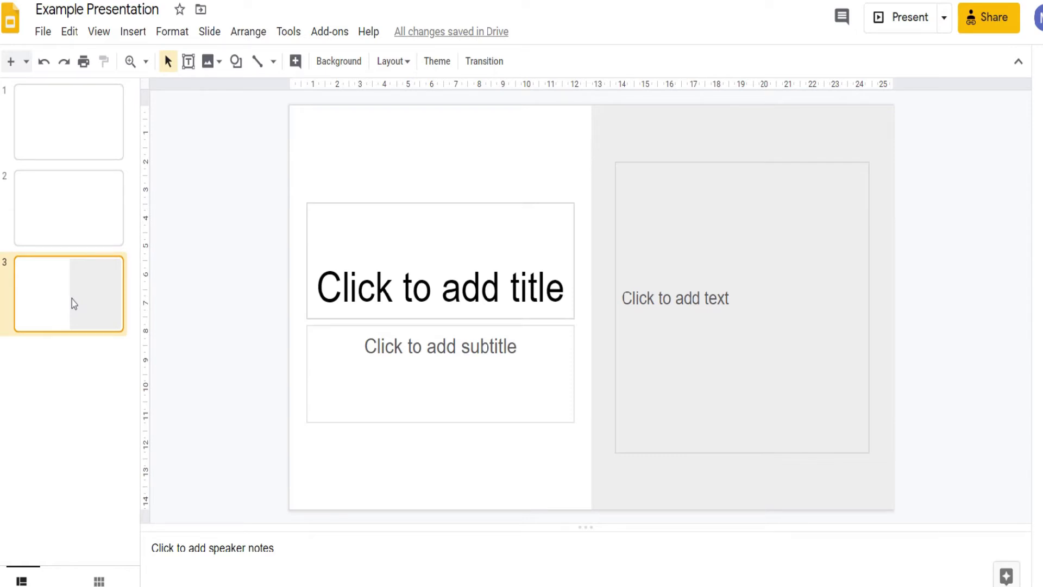
Set slide 3's background to the Light cornflower blue 2 radial gradient.
left_click(209, 32)
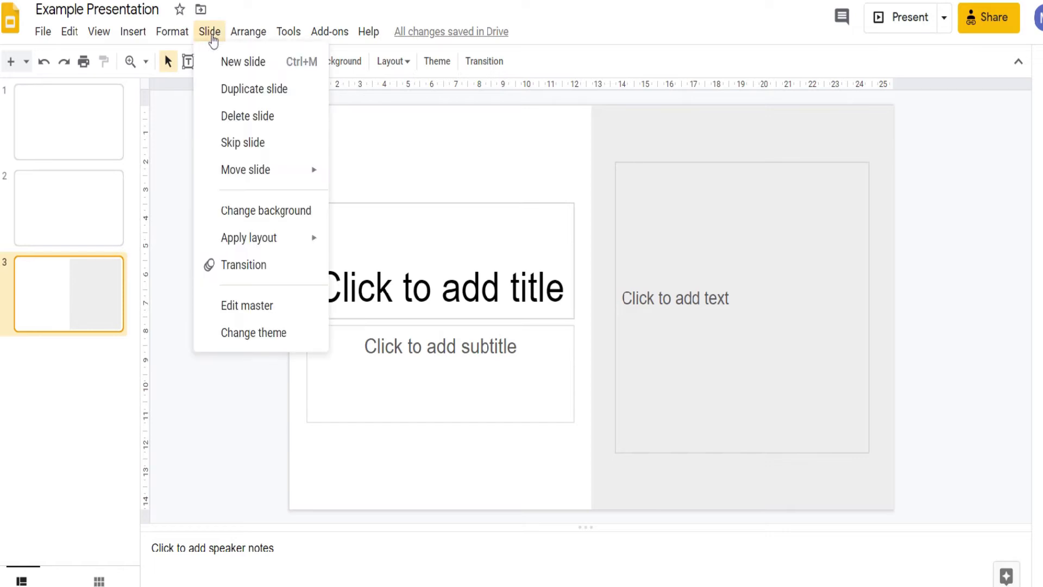
left_click(243, 212)
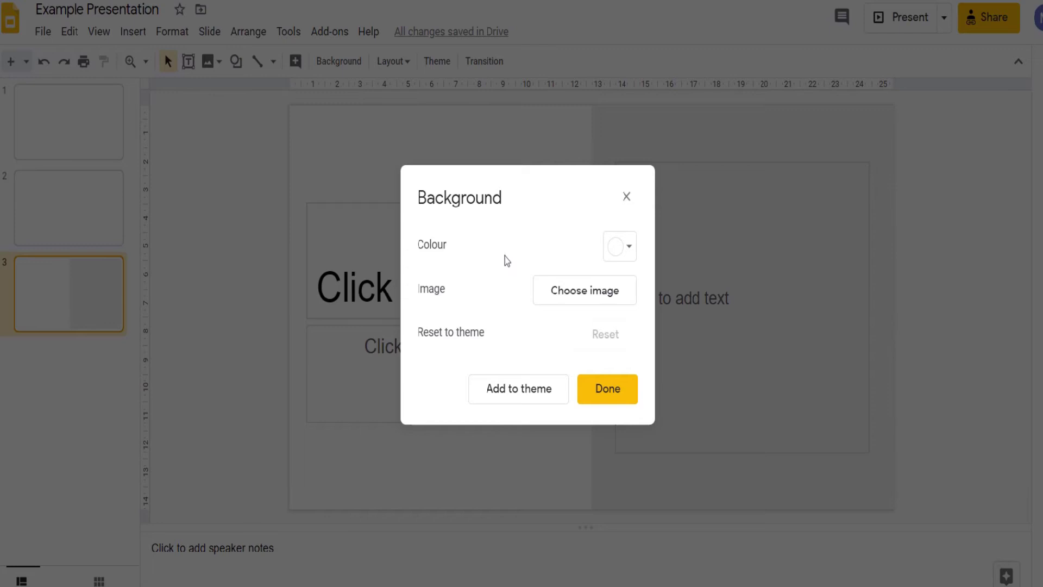
left_click(623, 246)
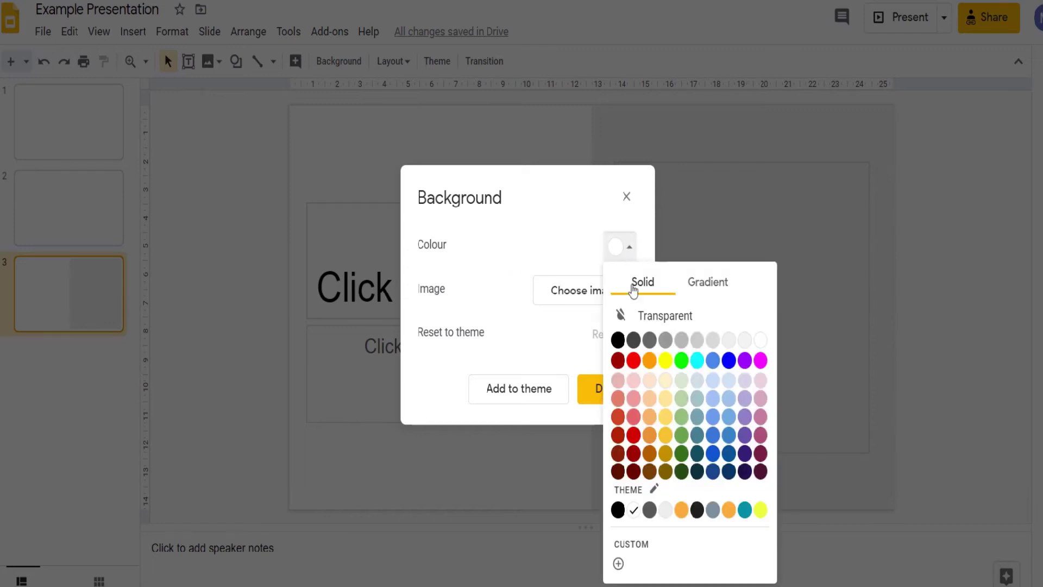
left_click(715, 433)
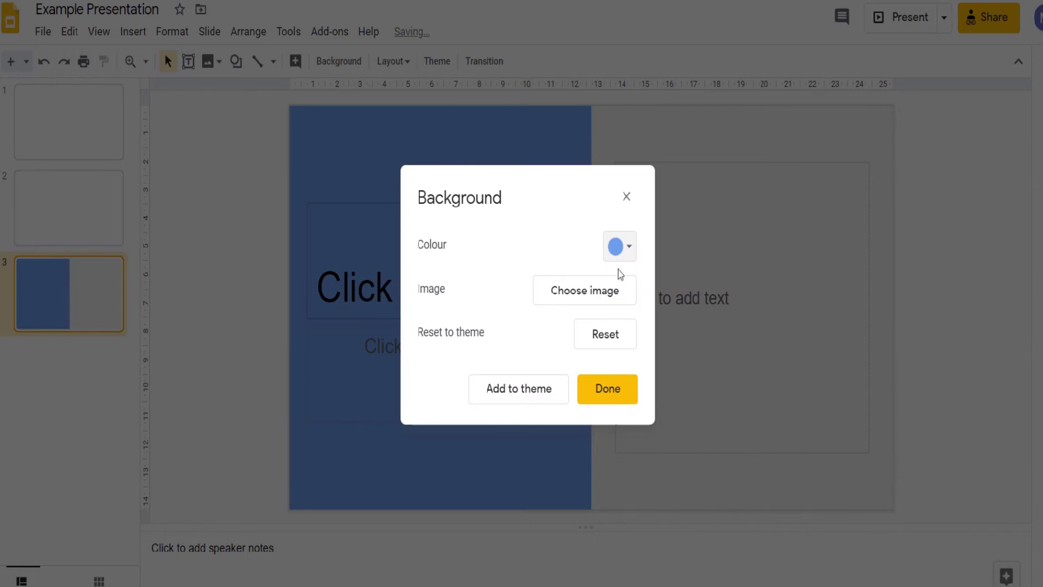
left_click(618, 247)
left_click(707, 287)
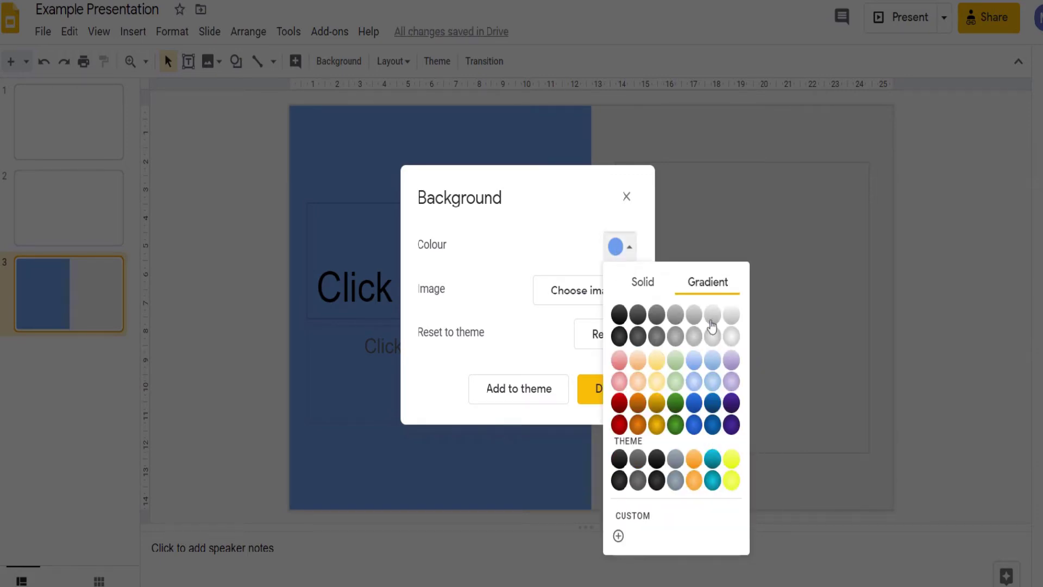
left_click(695, 382)
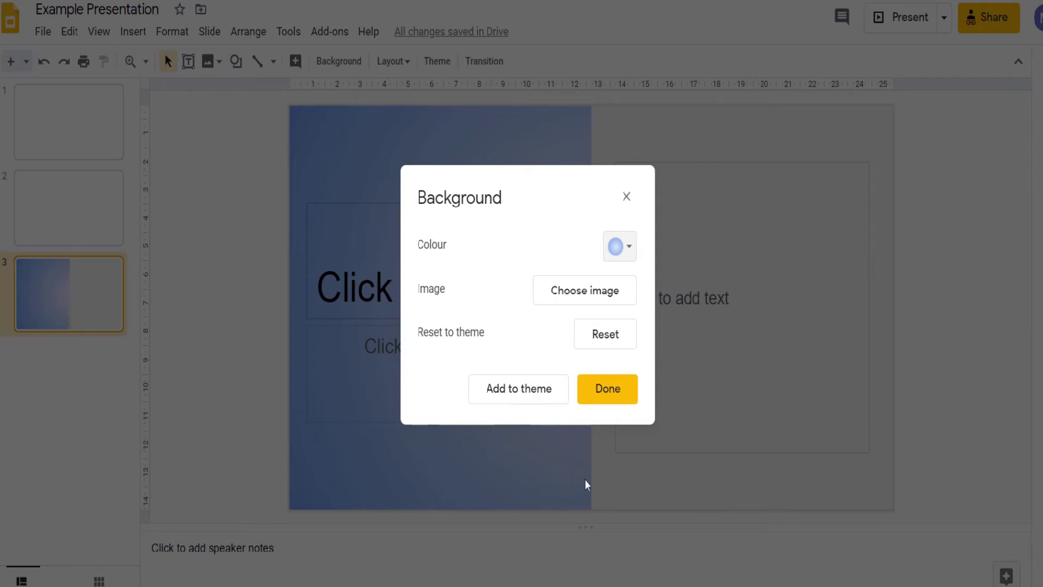
left_click(609, 389)
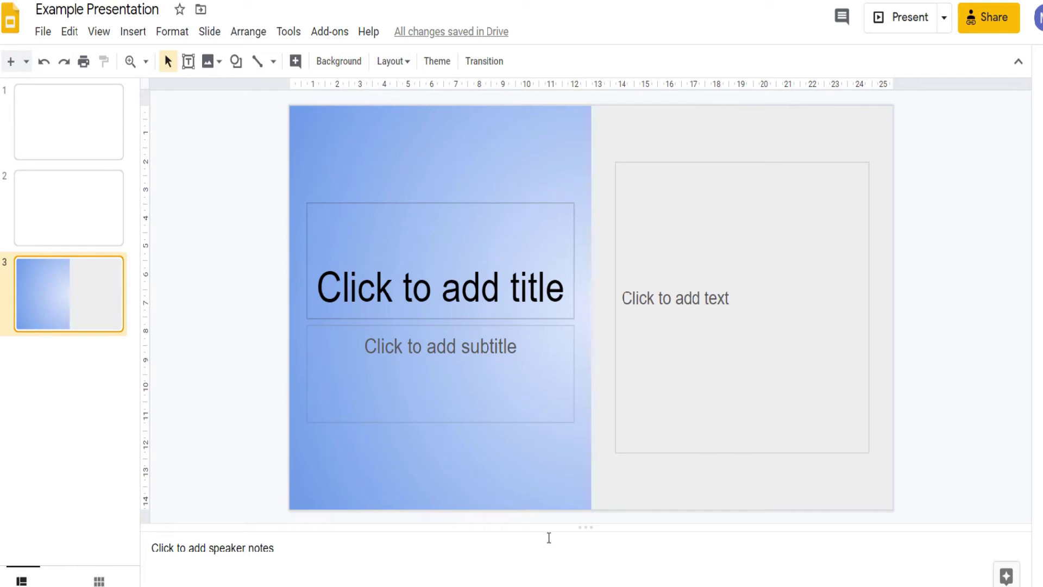
Give slide 2 a solid cornflower blue background colour.
left_click(80, 228)
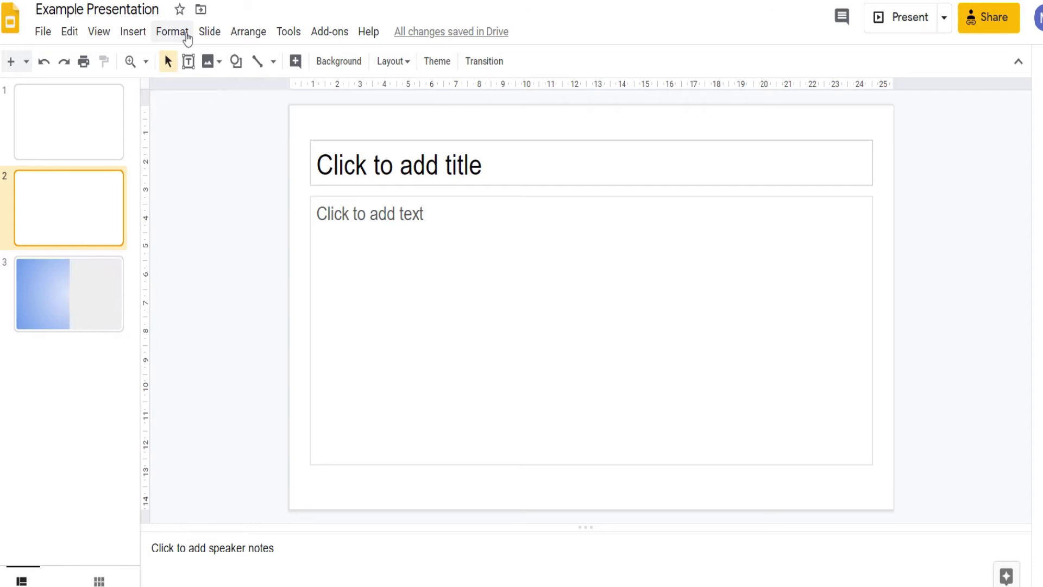
left_click(210, 34)
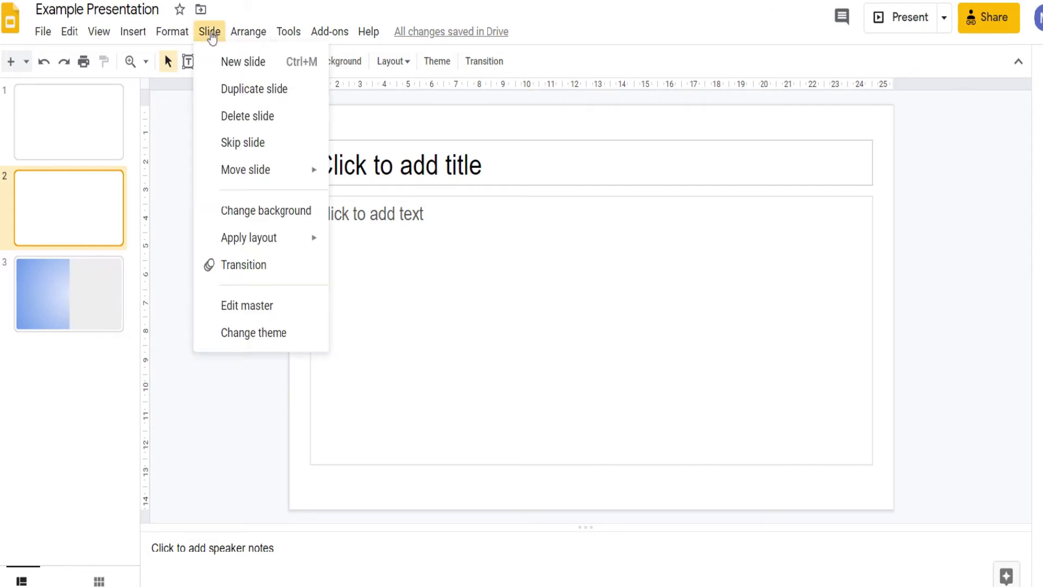
left_click(264, 211)
left_click(619, 248)
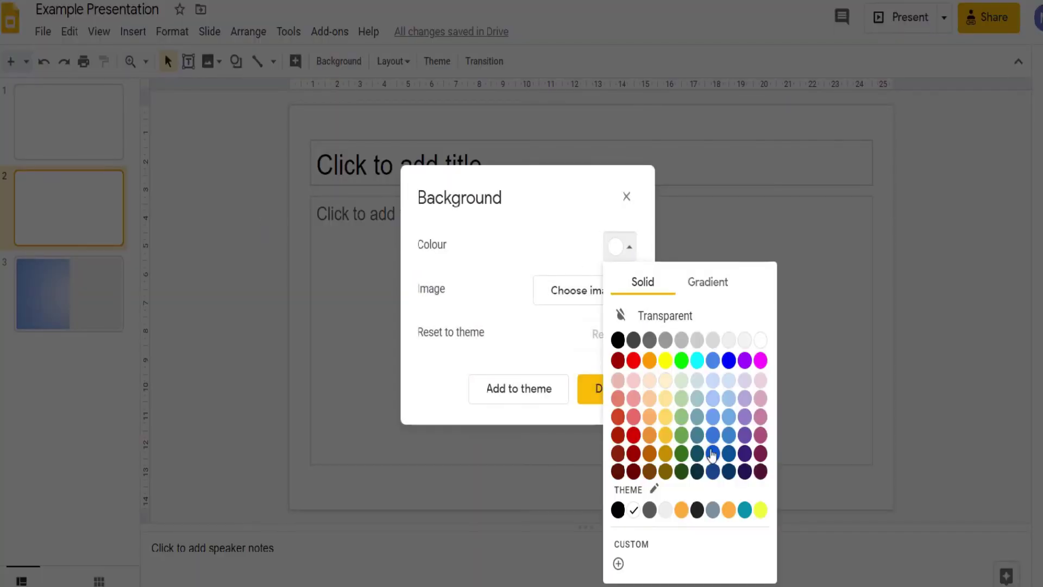
left_click(704, 422)
left_click(610, 390)
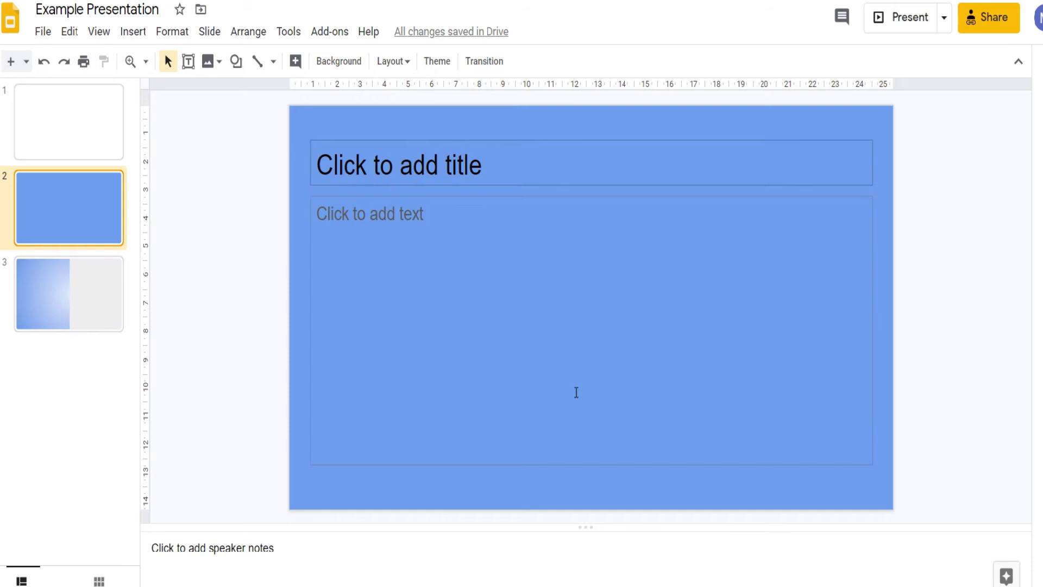
Apply the Blank layout to slide 2 from the Slide menu.
left_click(210, 32)
mouse_move(236, 240)
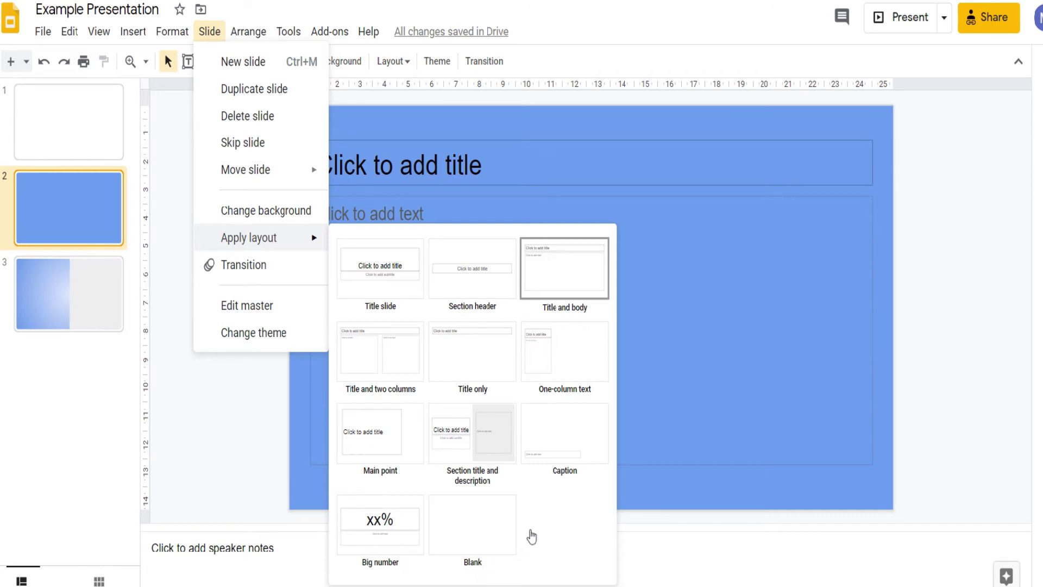
left_click(476, 536)
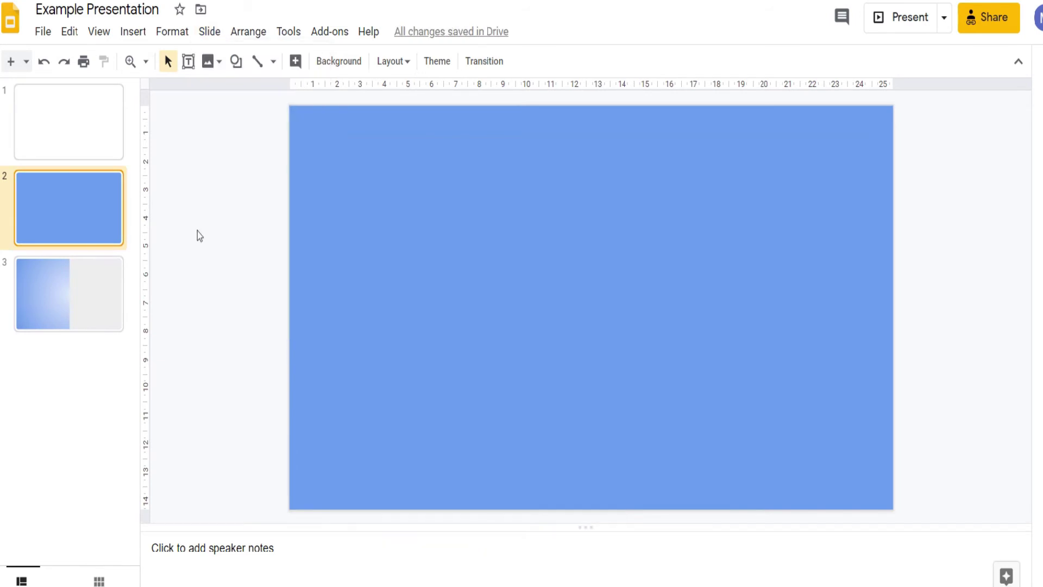
Type 'TEXT' in slide 3's right-hand text box and begin a new line.
left_click(108, 292)
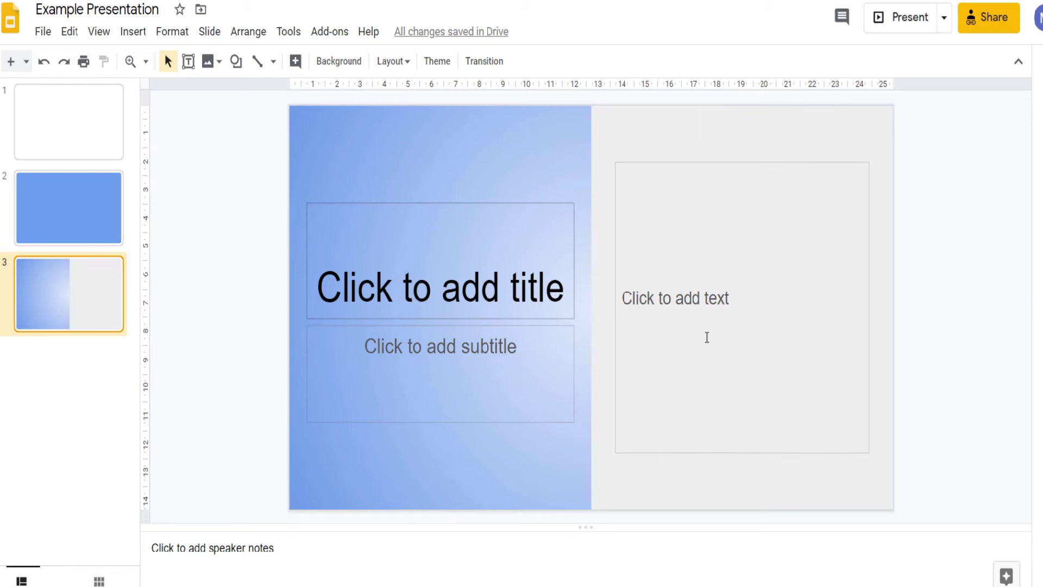
left_click(690, 297)
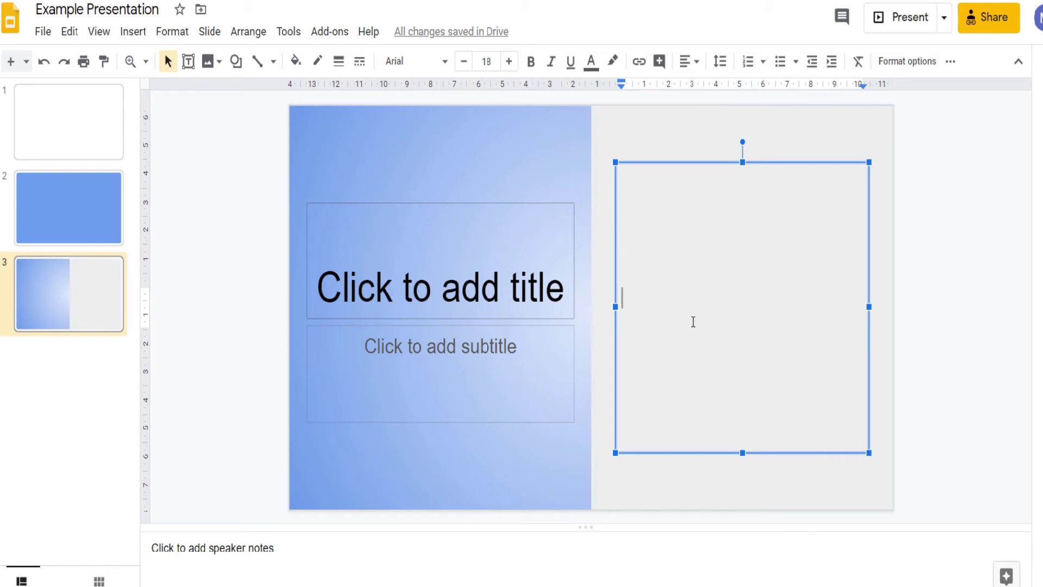
type("TEXT")
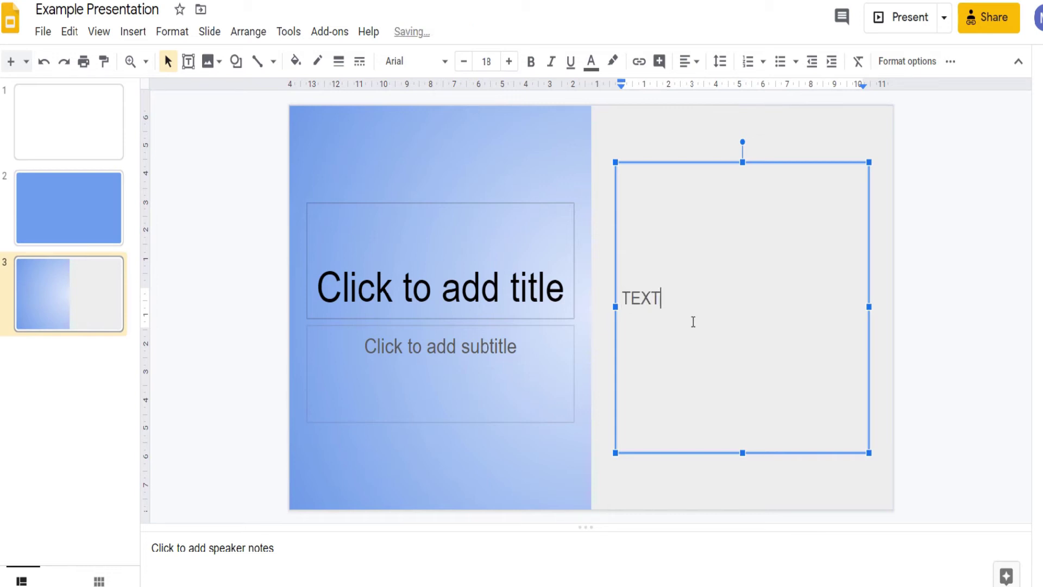
key("Return")
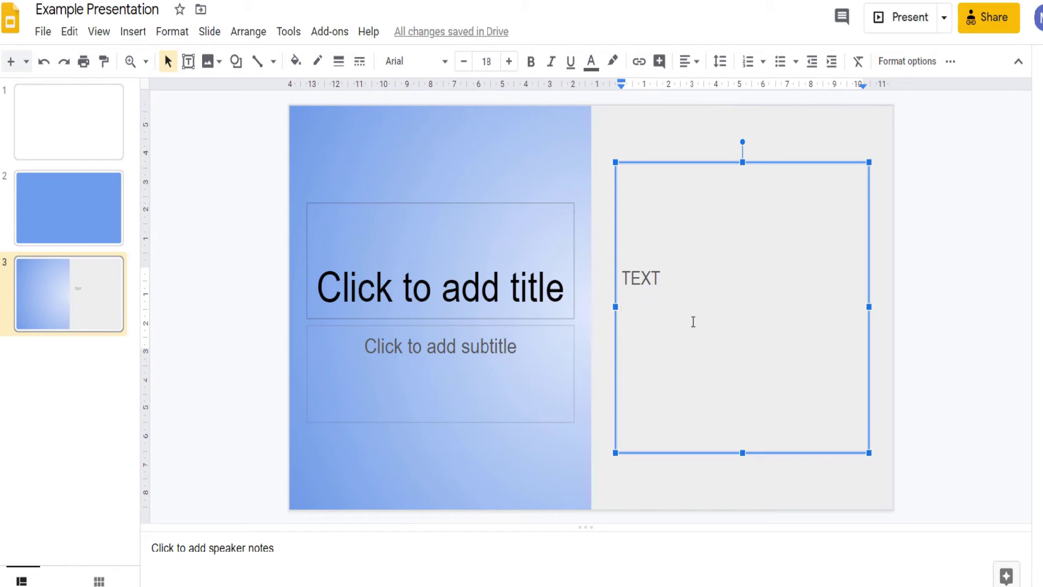
Add bulleted items 'TEXT 1' and 'TEXT 2' below the heading.
left_click(781, 69)
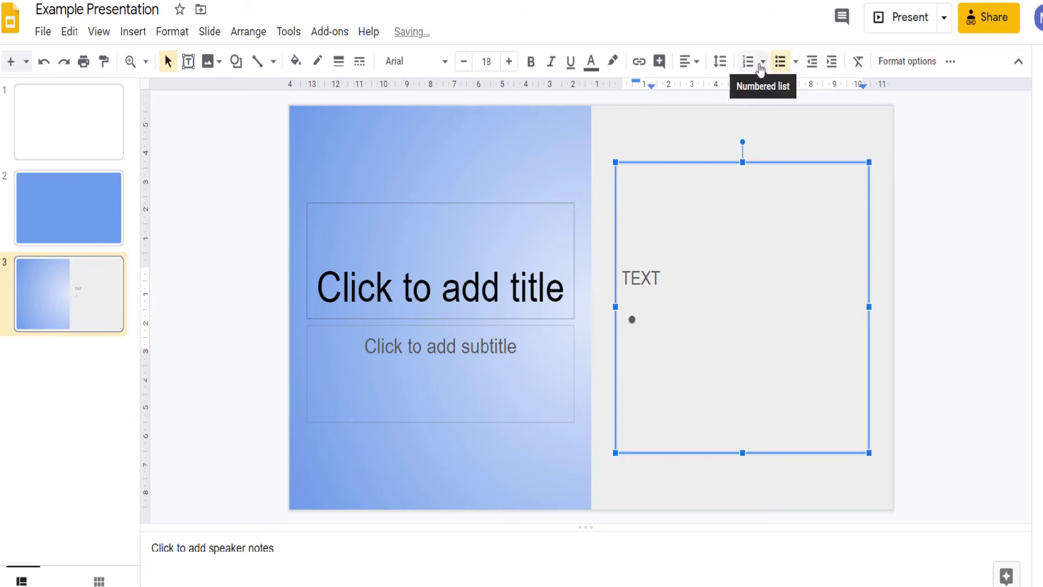
type("TEX")
key("BackSpace")
type("XT 1")
key("Return")
type("TEXT 2")
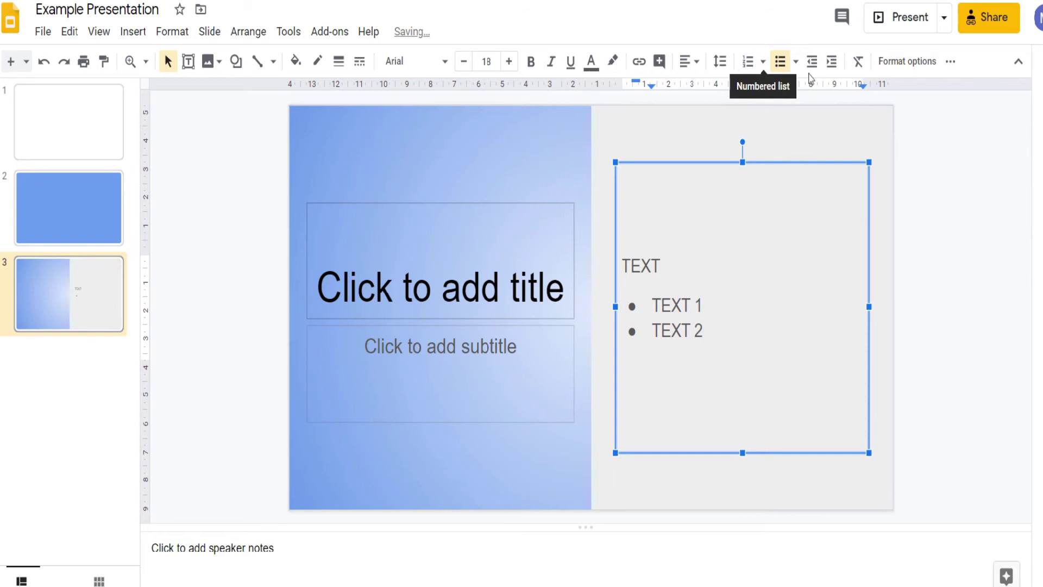
Switch to hollow square bullets, add an empty third item, and make the list numbered.
left_click(797, 62)
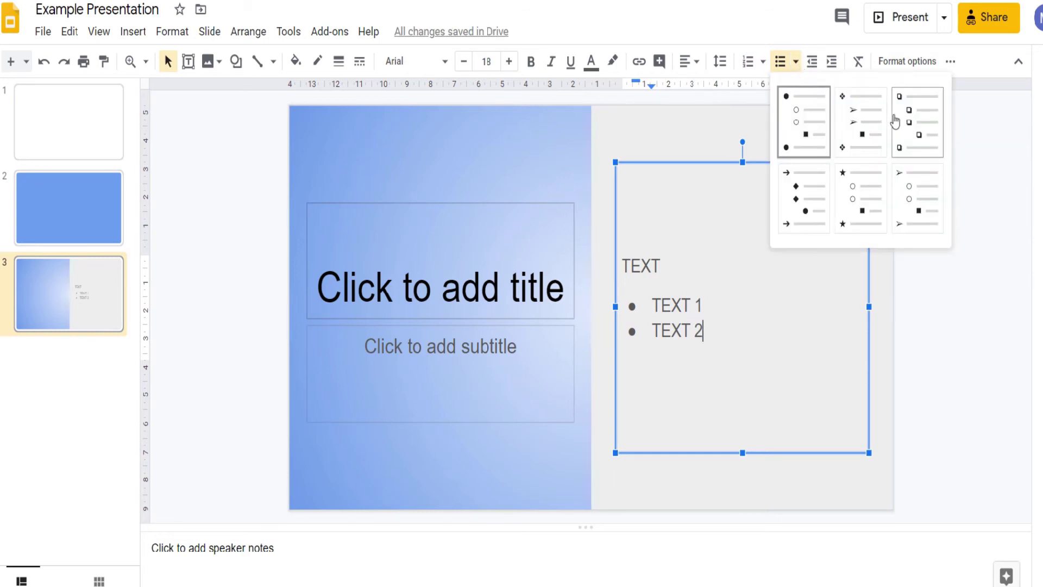
left_click(915, 133)
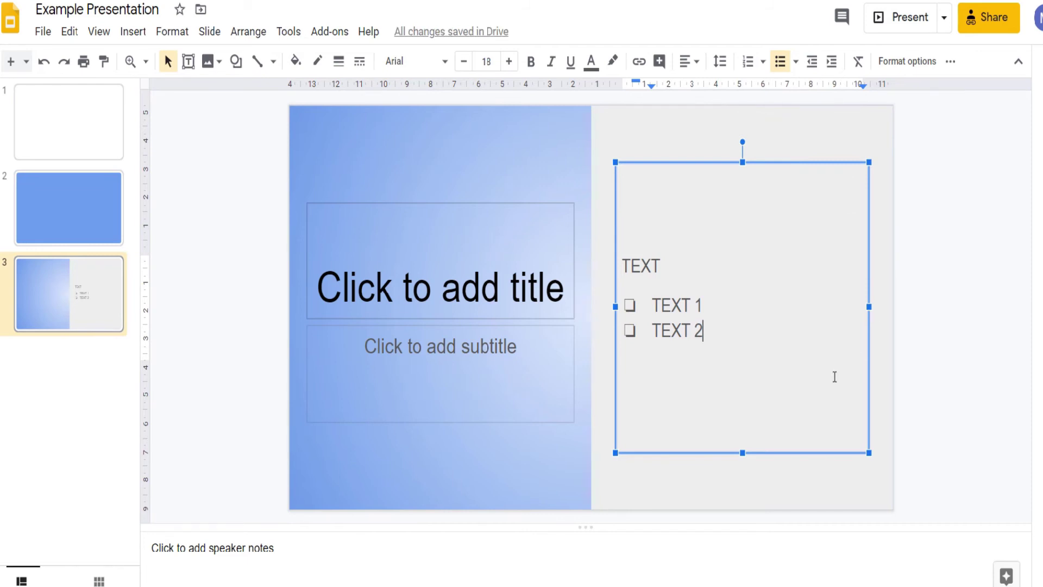
key("Return")
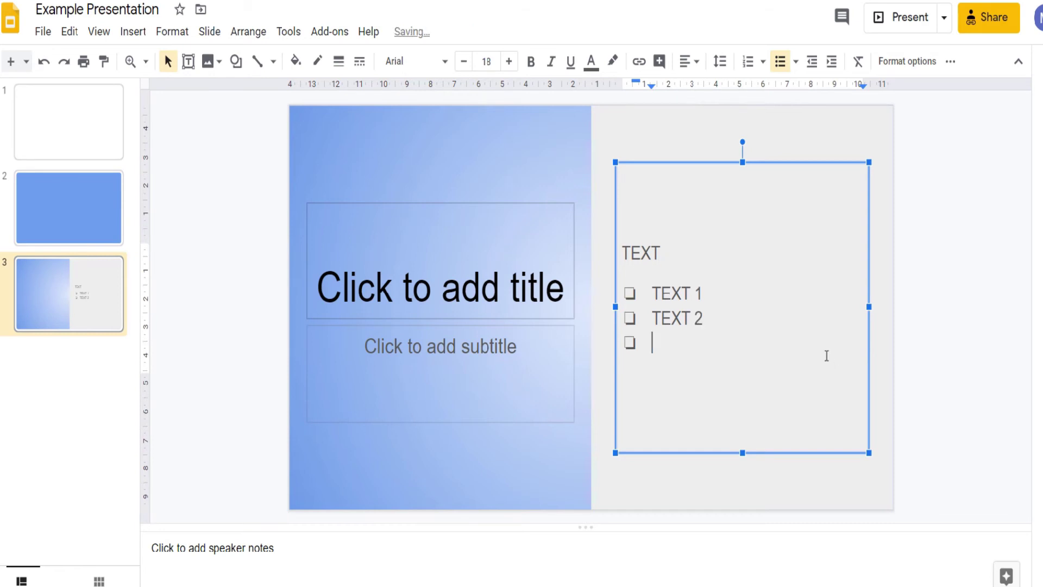
left_click(748, 62)
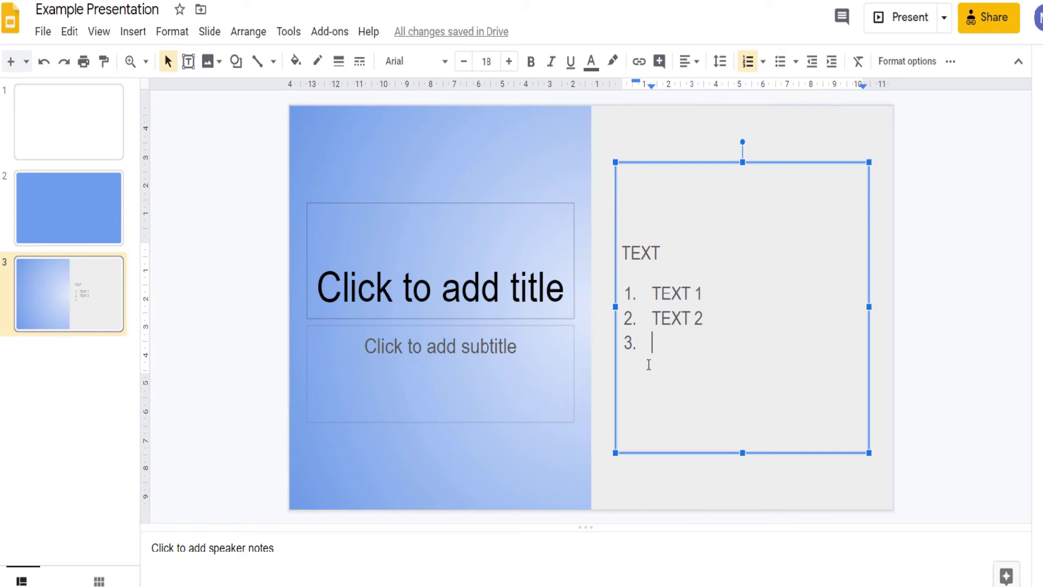
Format the TEXT heading and numbered items as blue Comic Sans MS, size 23.
left_click_drag(652, 342, 608, 224)
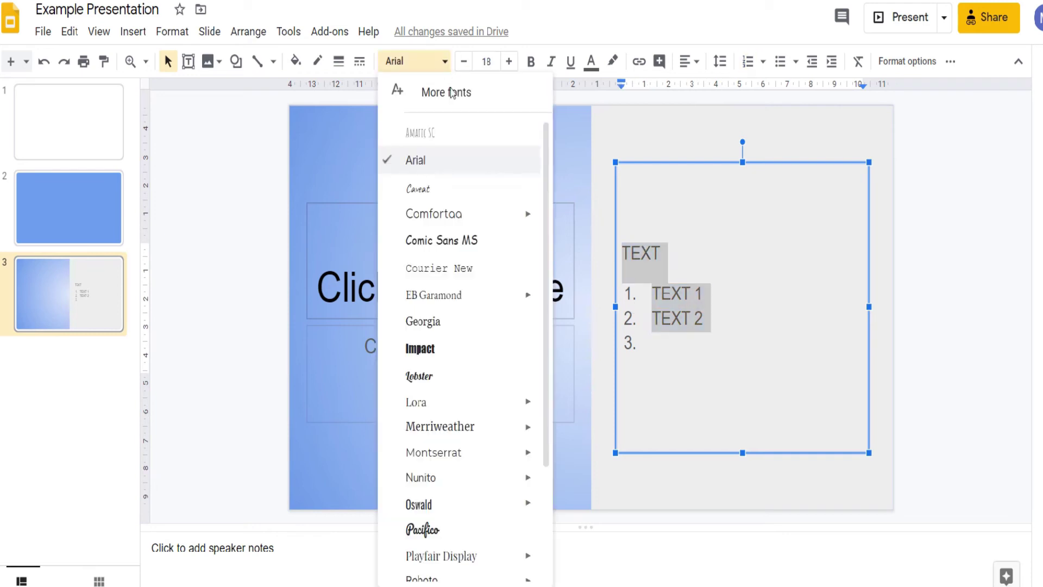
left_click(454, 241)
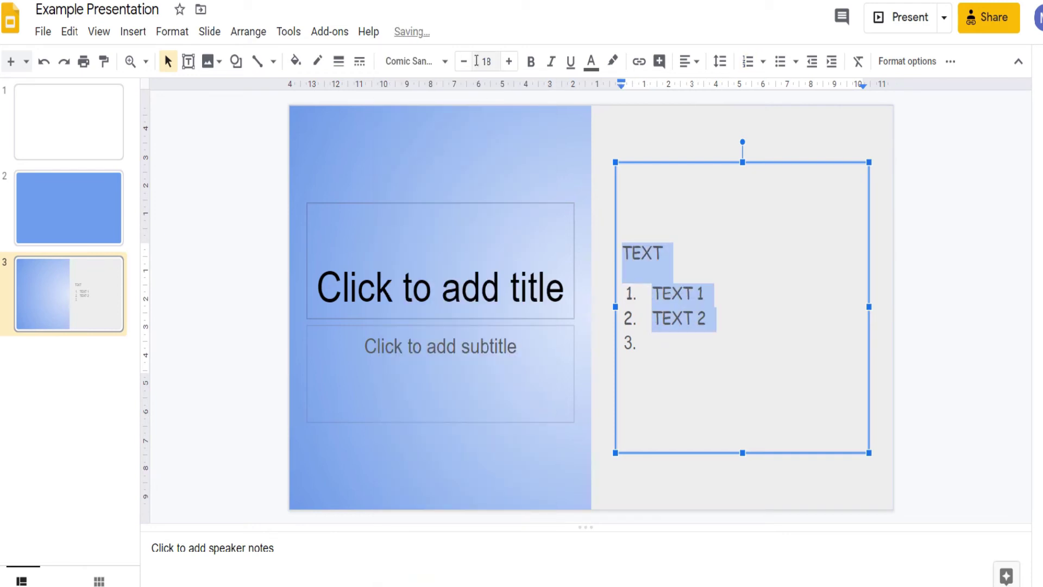
left_click(509, 61)
left_click(509, 60)
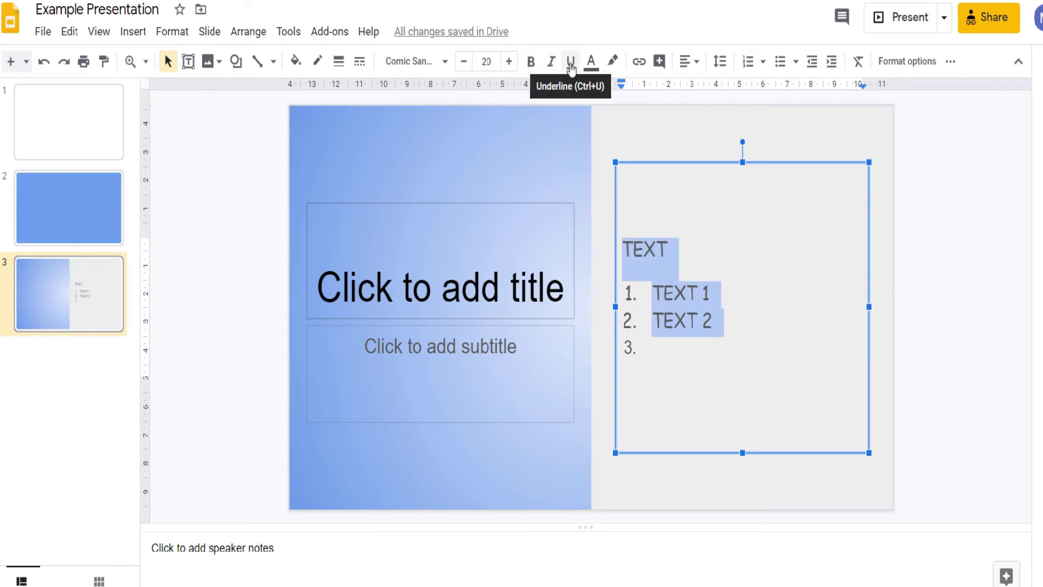
left_click(591, 61)
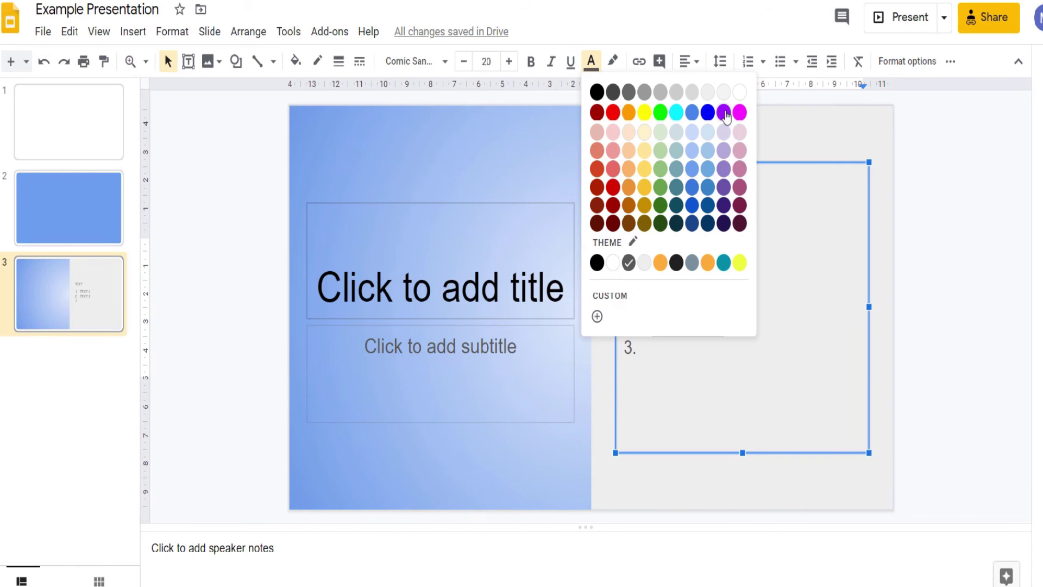
left_click(693, 189)
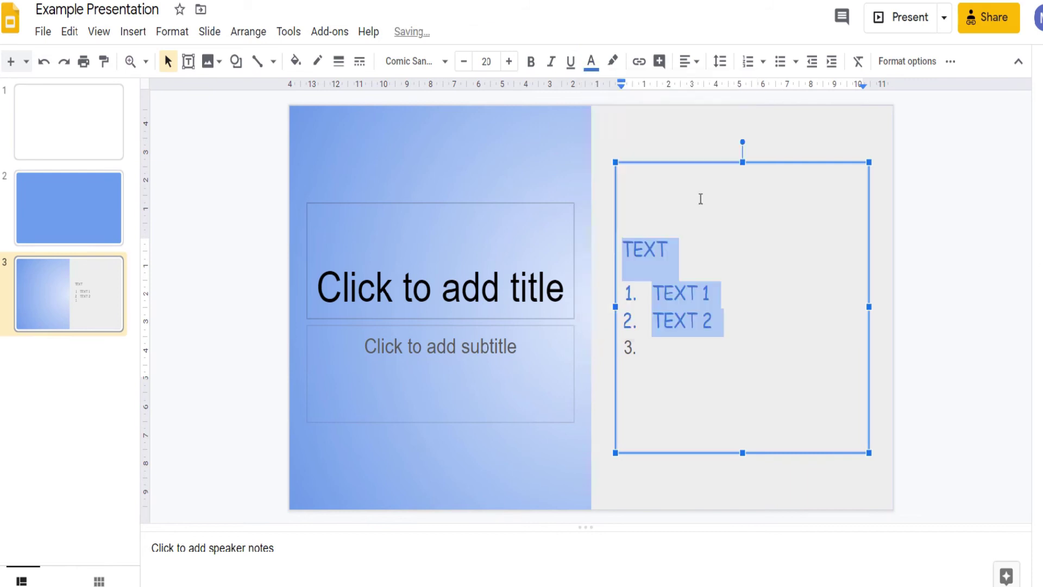
left_click(740, 249)
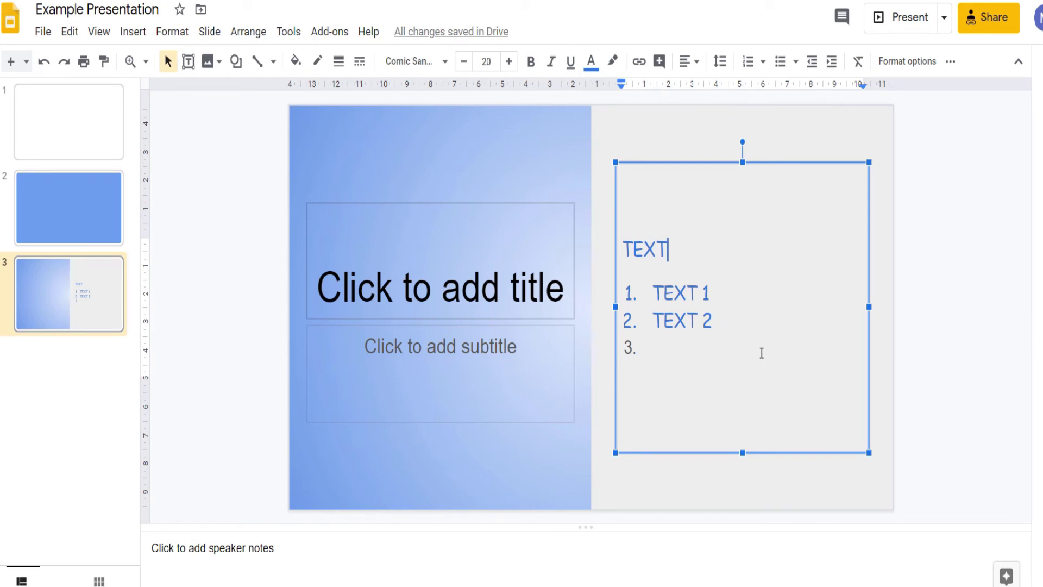
Delete the blank white title slide from the deck.
left_click(59, 134)
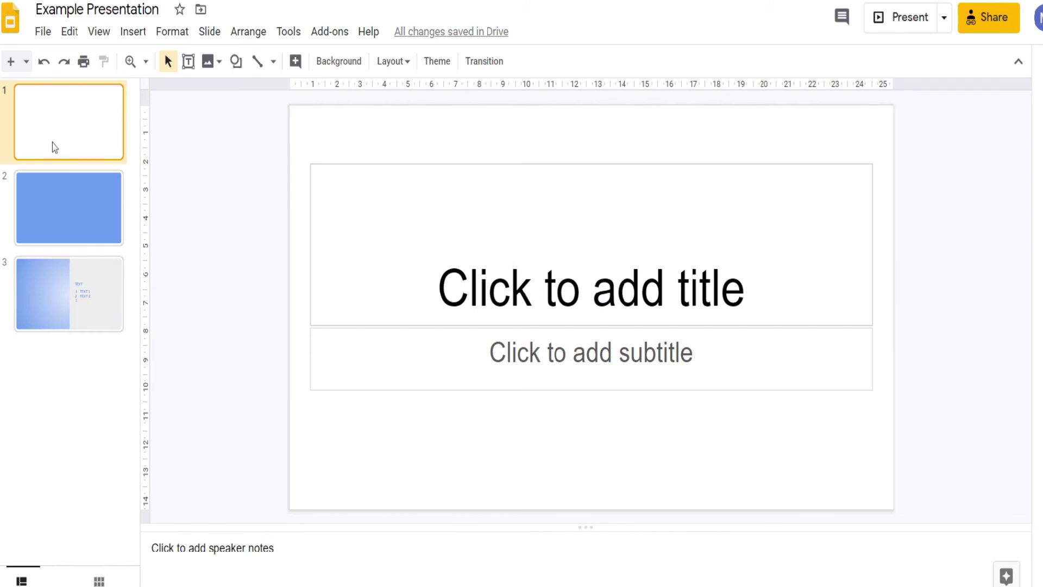
right_click(51, 131)
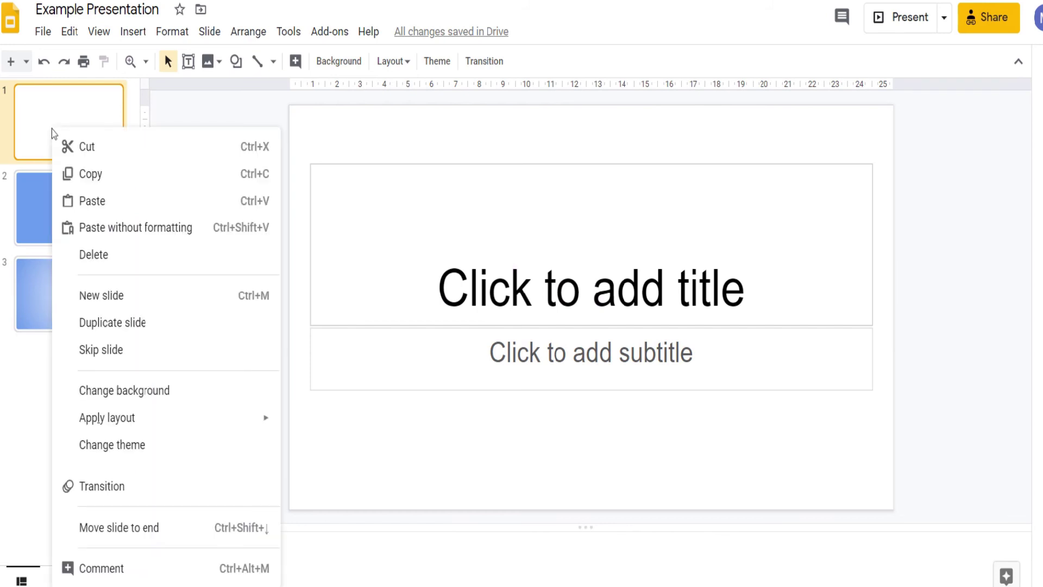
left_click(94, 257)
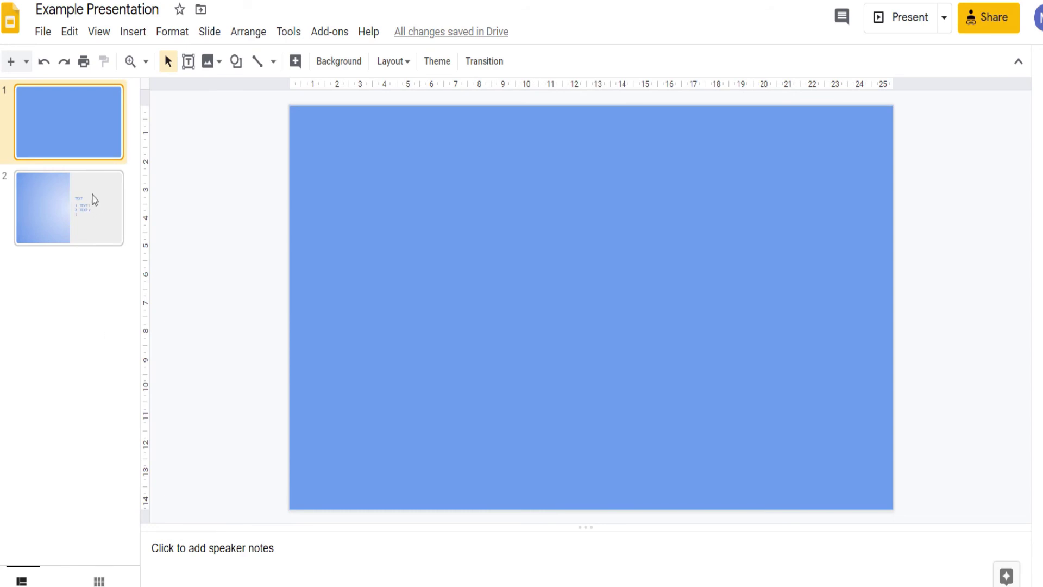
Duplicate the blue first slide and check the two blue slides.
right_click(74, 133)
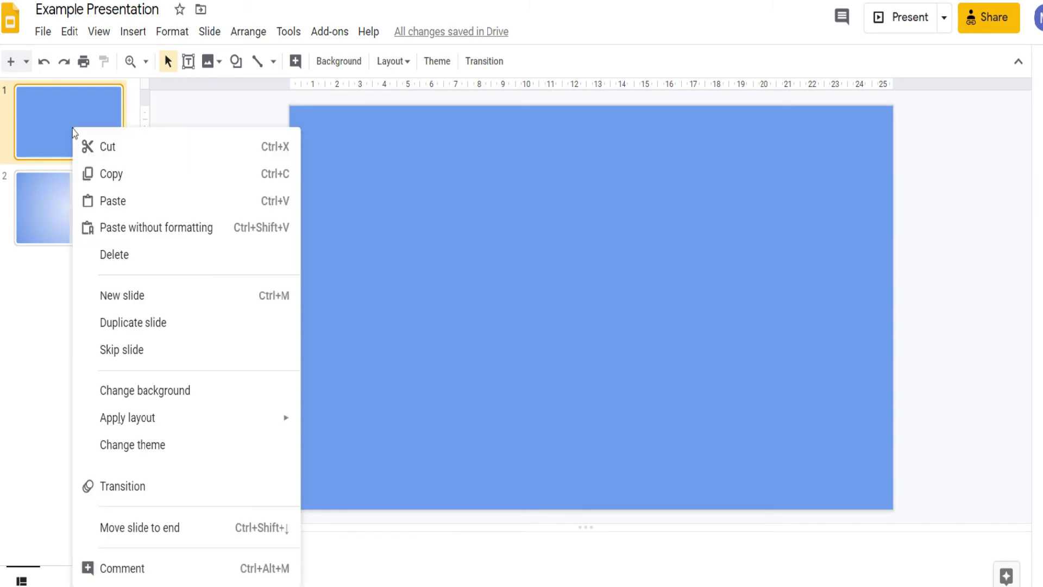
left_click(116, 328)
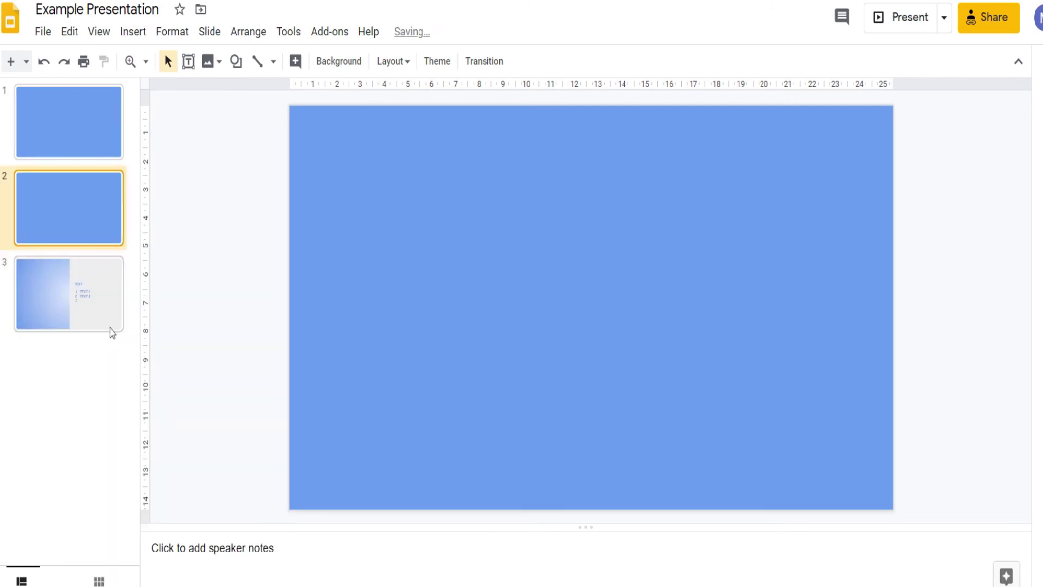
left_click(86, 131)
left_click(79, 201)
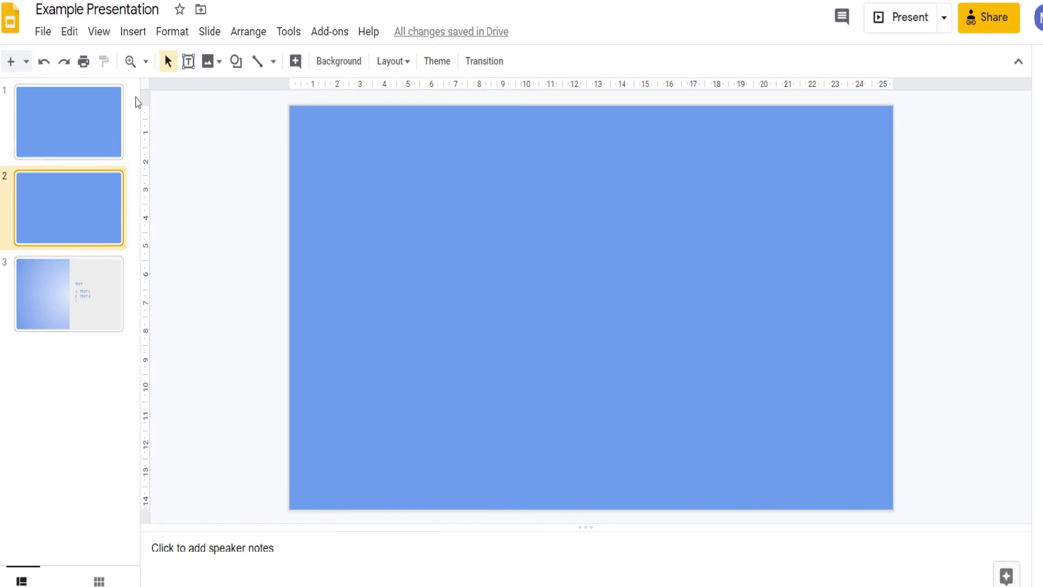
Choose the Momentum theme from the Themes panel for the whole presentation.
left_click(211, 31)
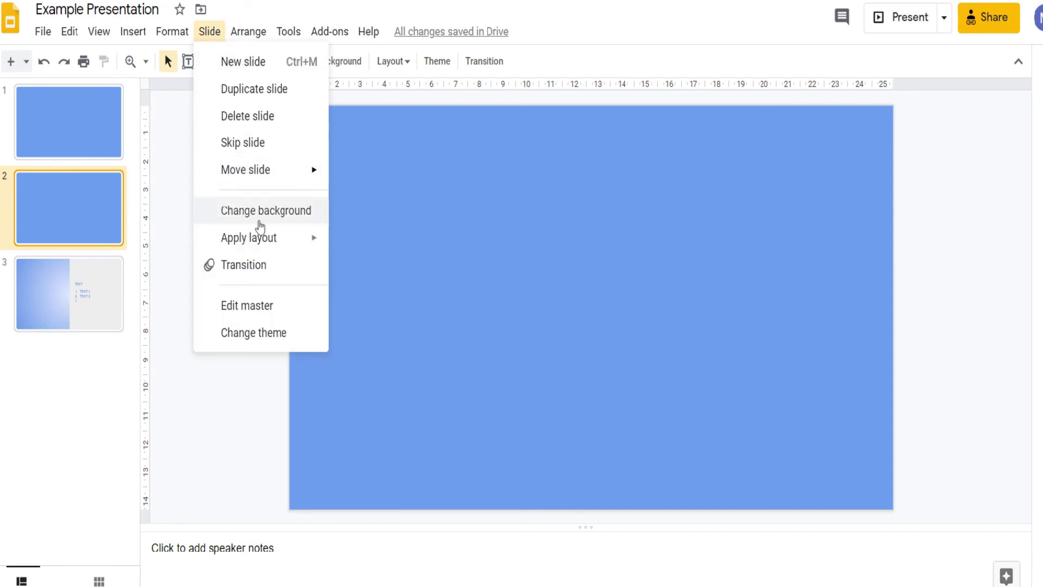
left_click(273, 334)
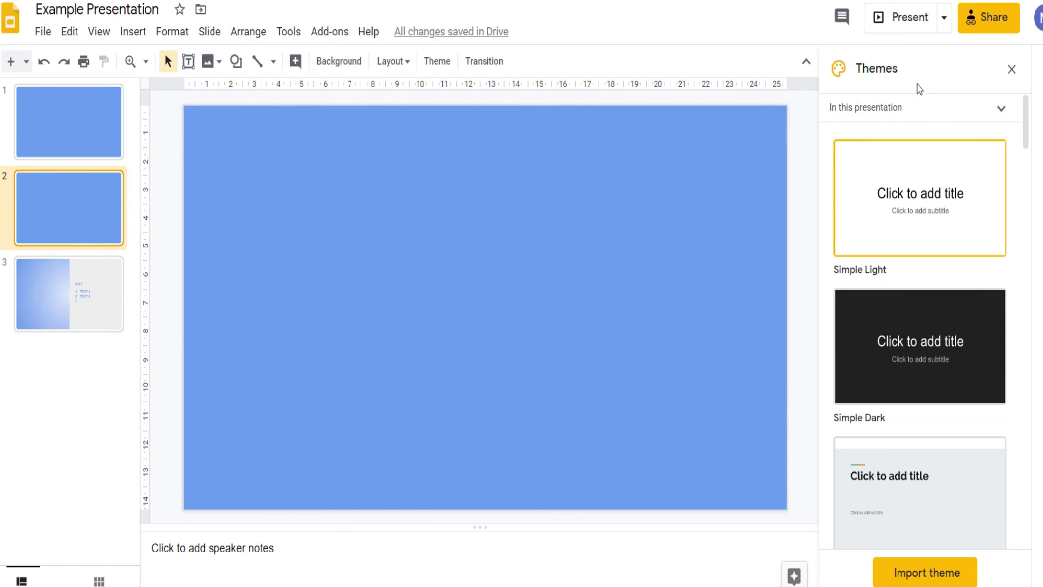
scroll(974, 185, "down", 10)
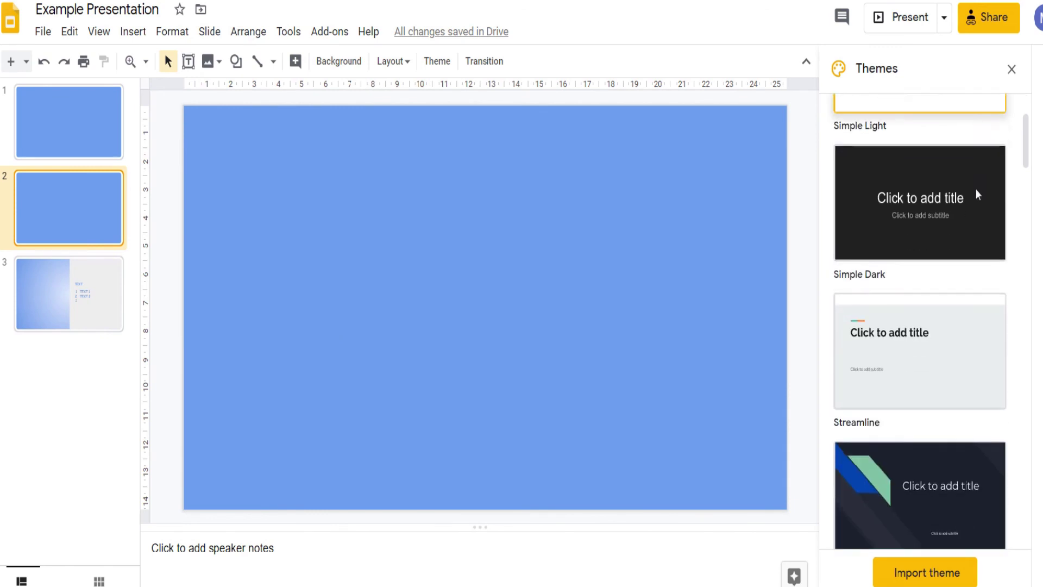
scroll(976, 194, "down", 4)
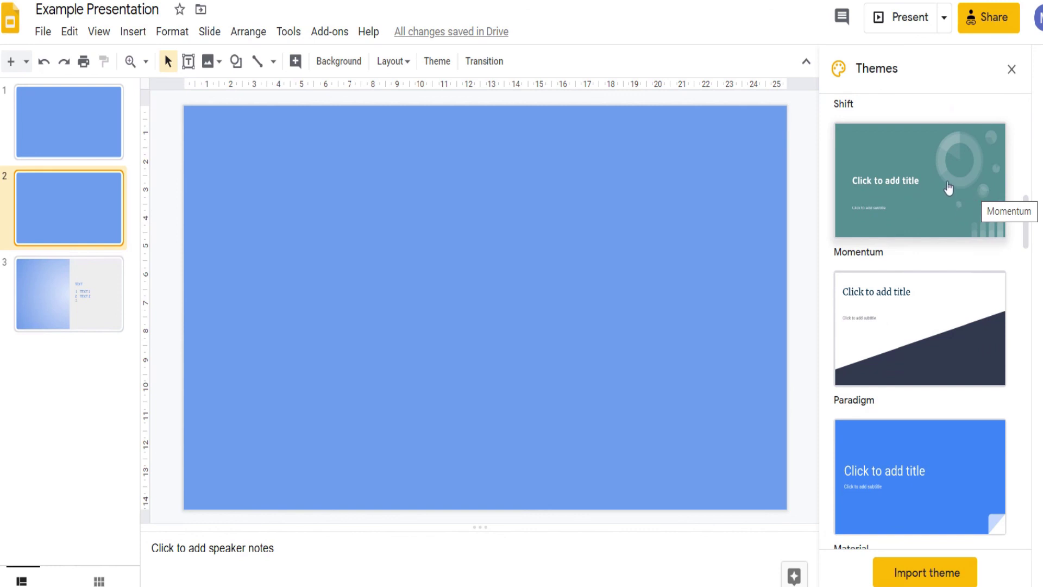
left_click(949, 188)
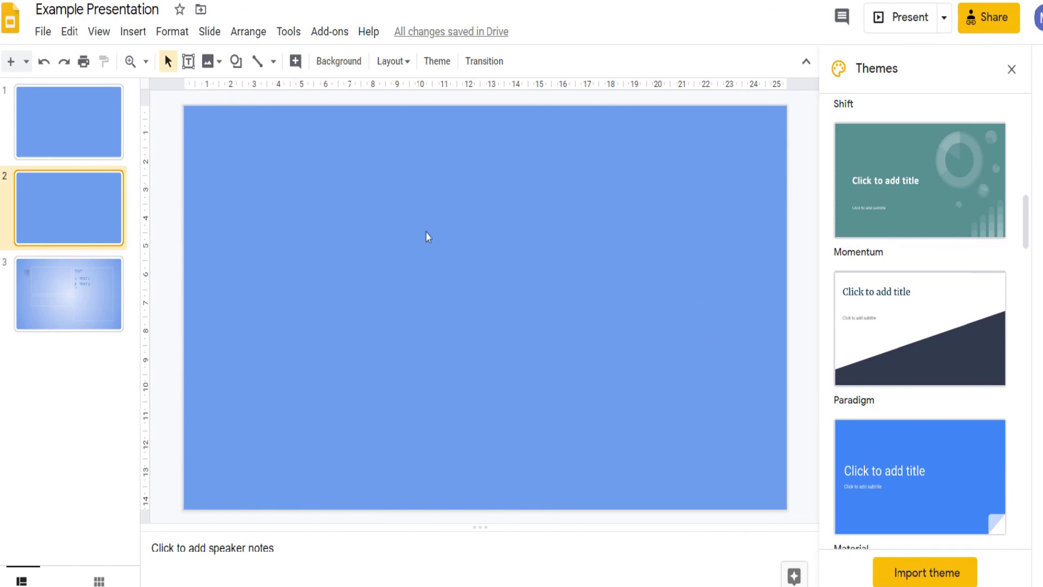
Insert a Title slide layout as the third slide, using the teal Momentum styling.
left_click(25, 62)
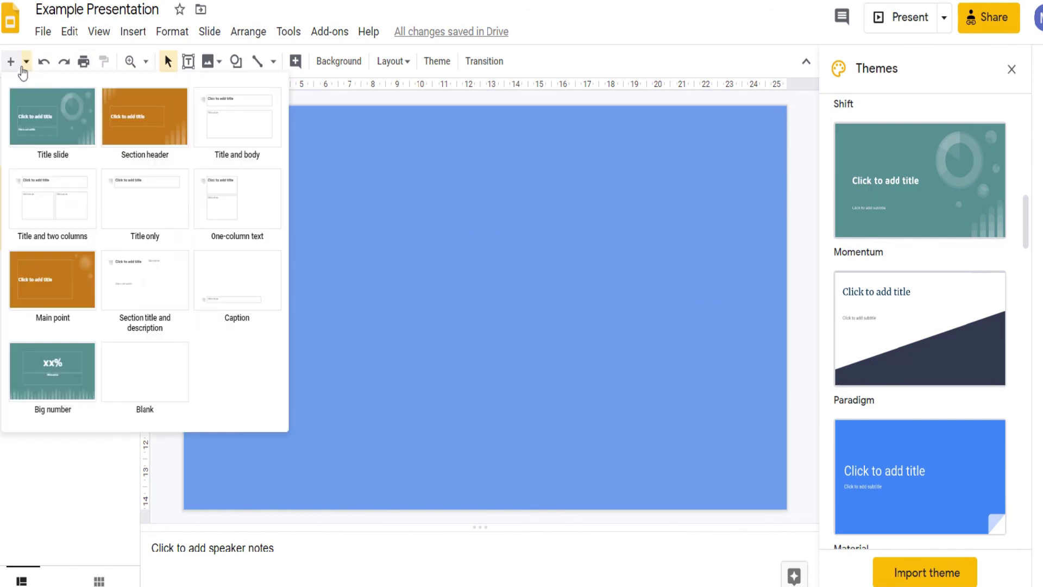
left_click(44, 120)
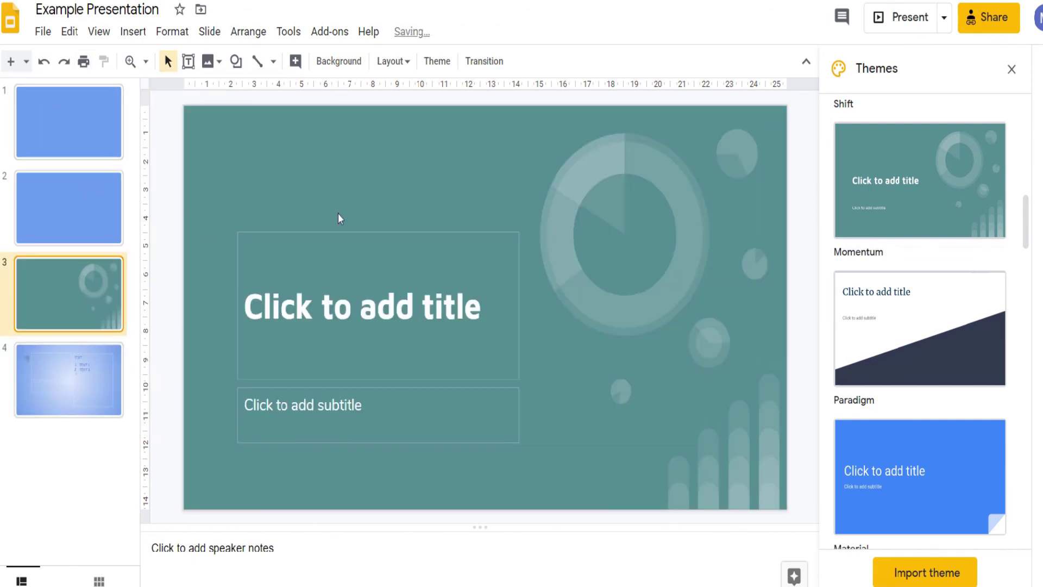